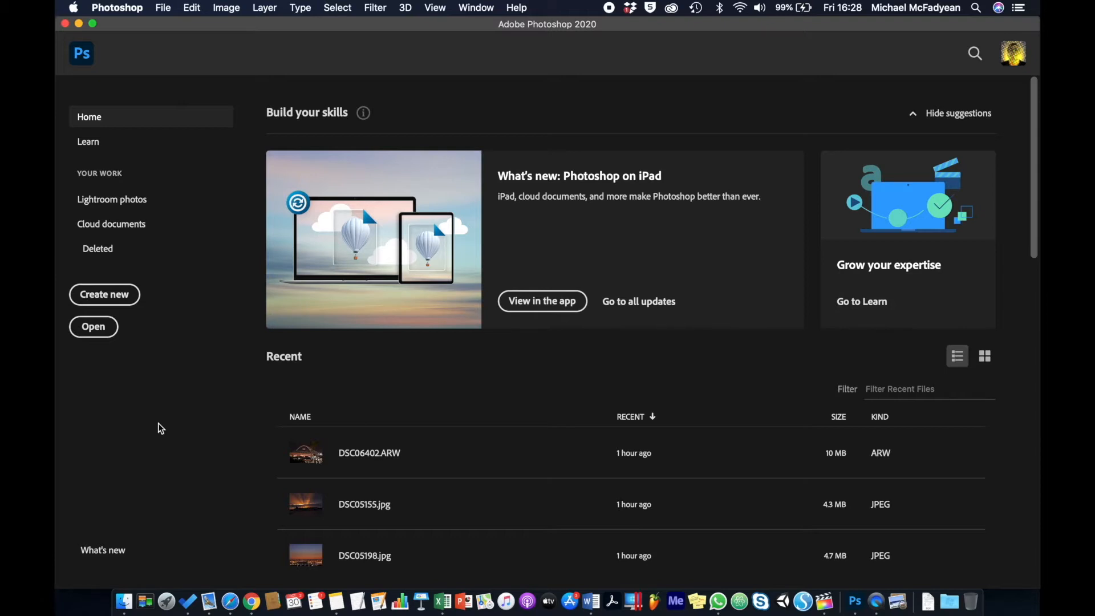
- Switch to Finder, open the HDR Images folder inside Activity_6-1-3_Files and select Auto Exposure.jpg
click(123, 602)
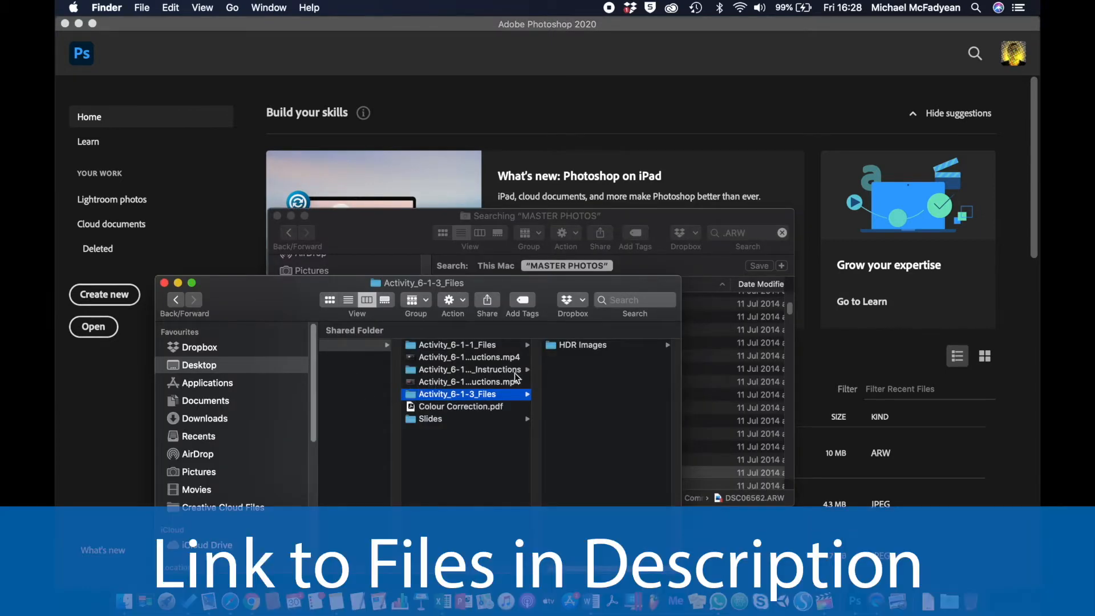
click(559, 345)
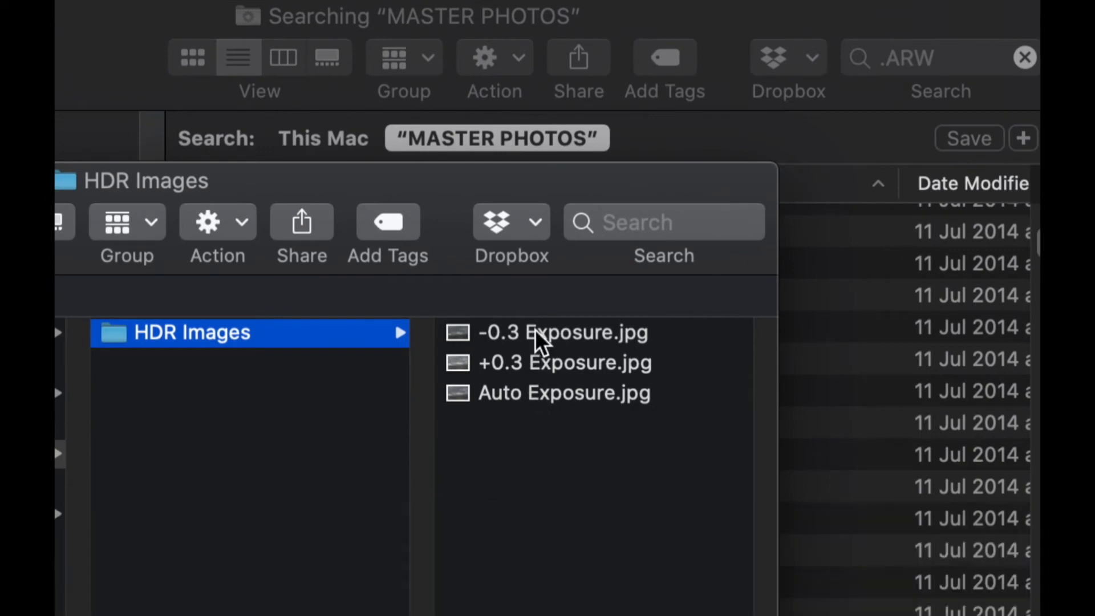
click(535, 396)
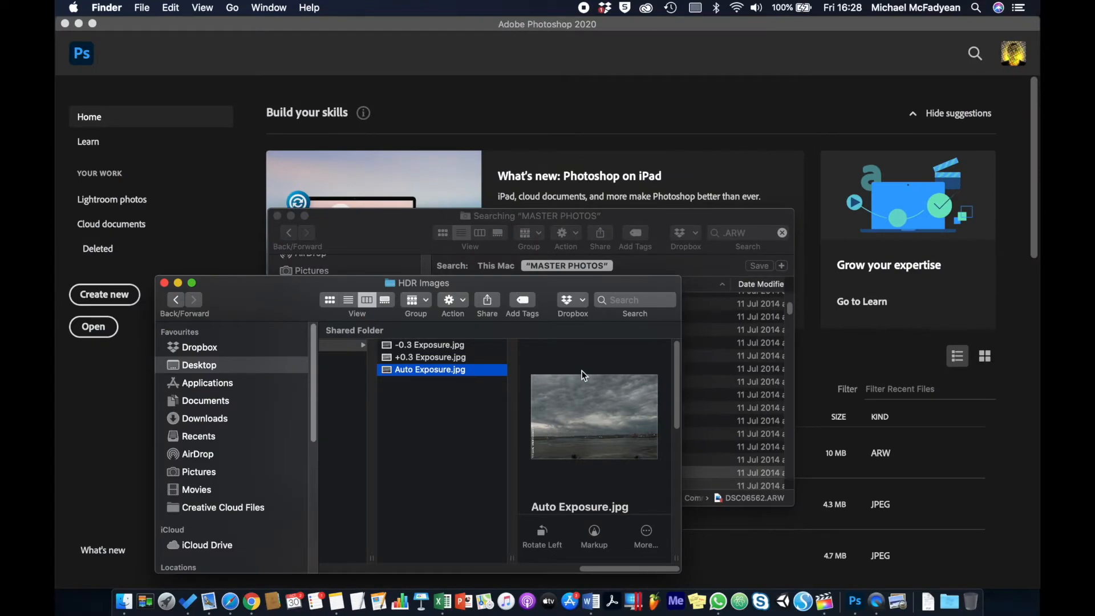
- Preview Auto Exposure.jpg, +0.3 Exposure.jpg and -0.3 Exposure.jpg at large size to compare their brightness
key(space)
key(space)
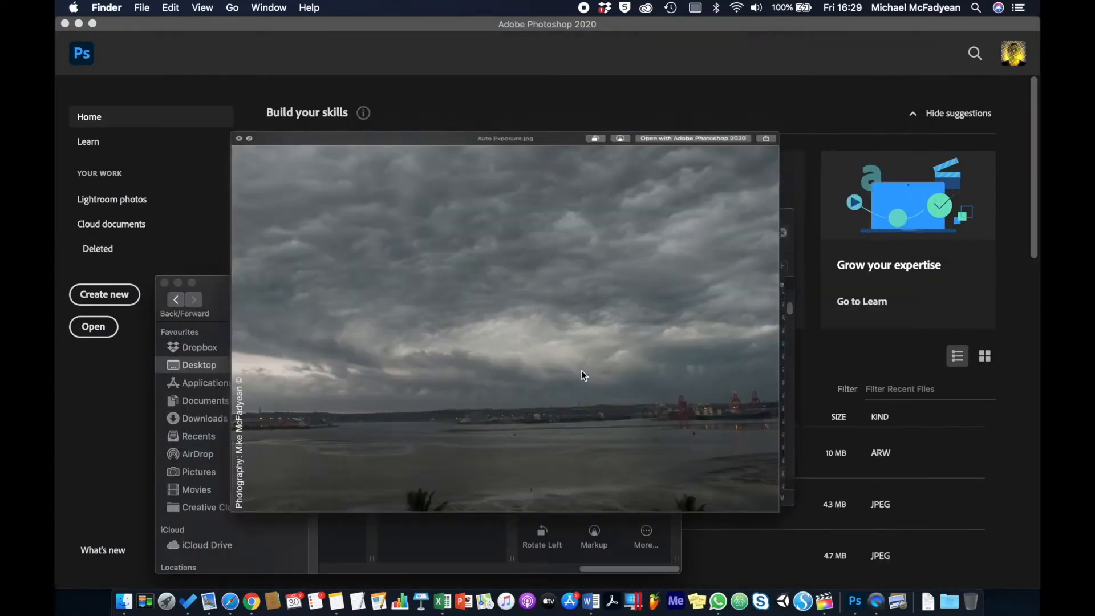
key(Up)
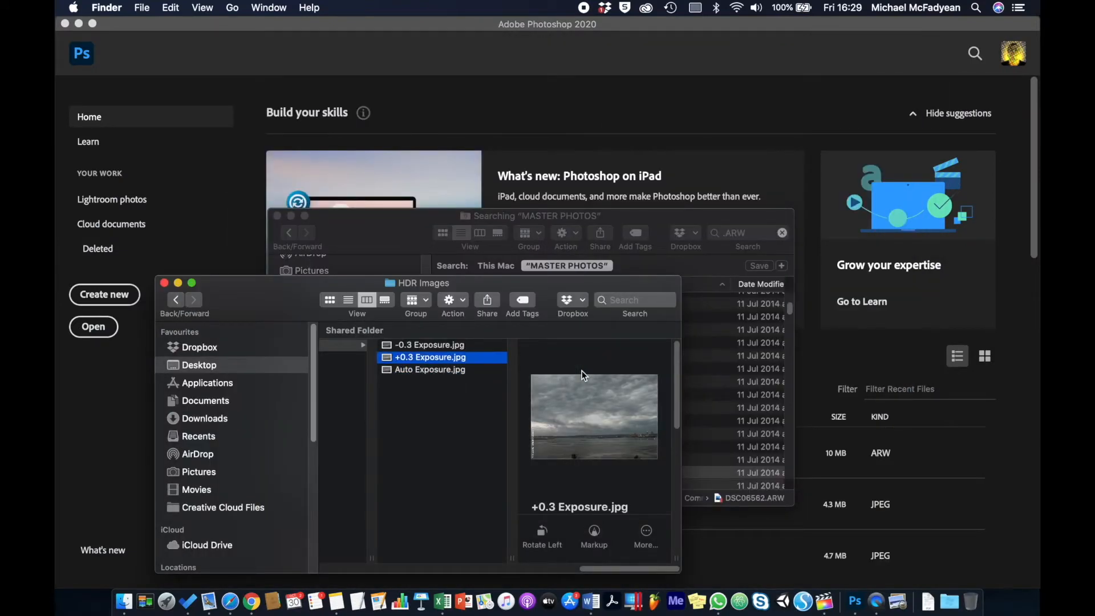
key(space)
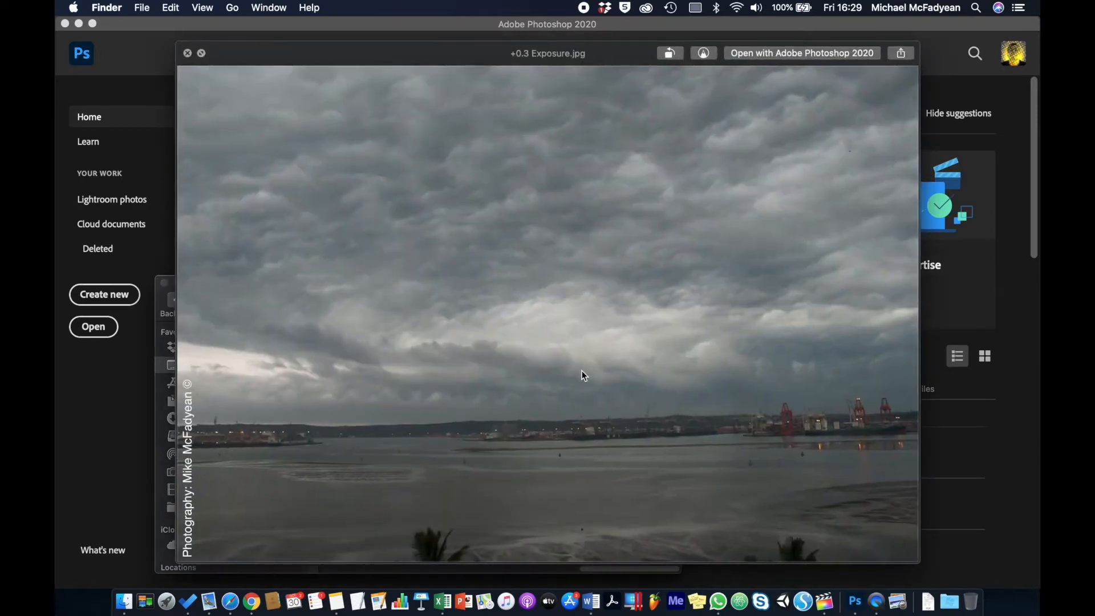
key(space)
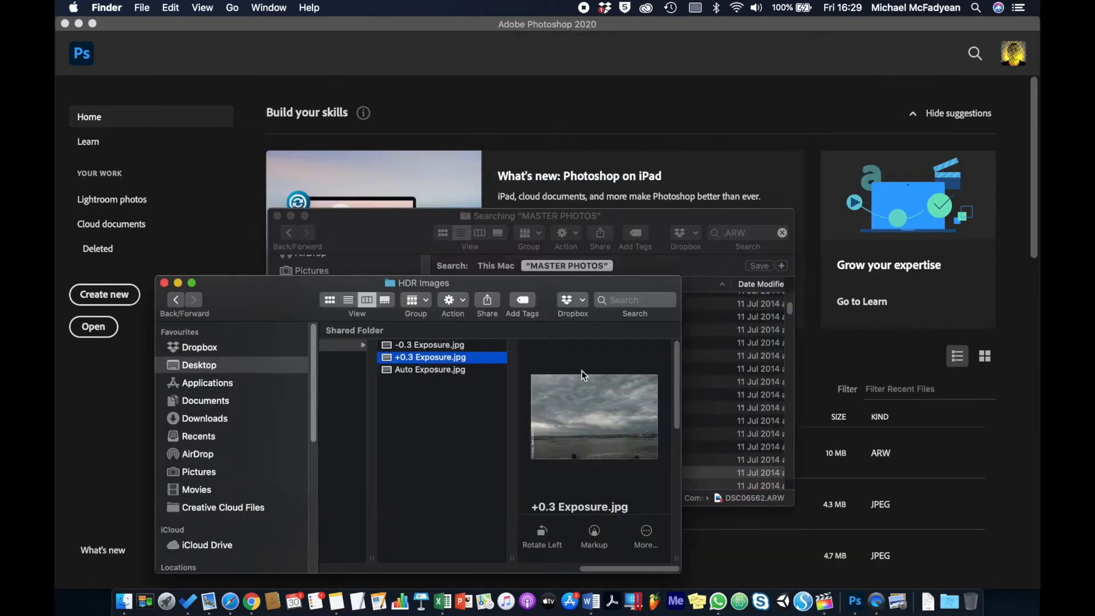
key(Up)
key(space)
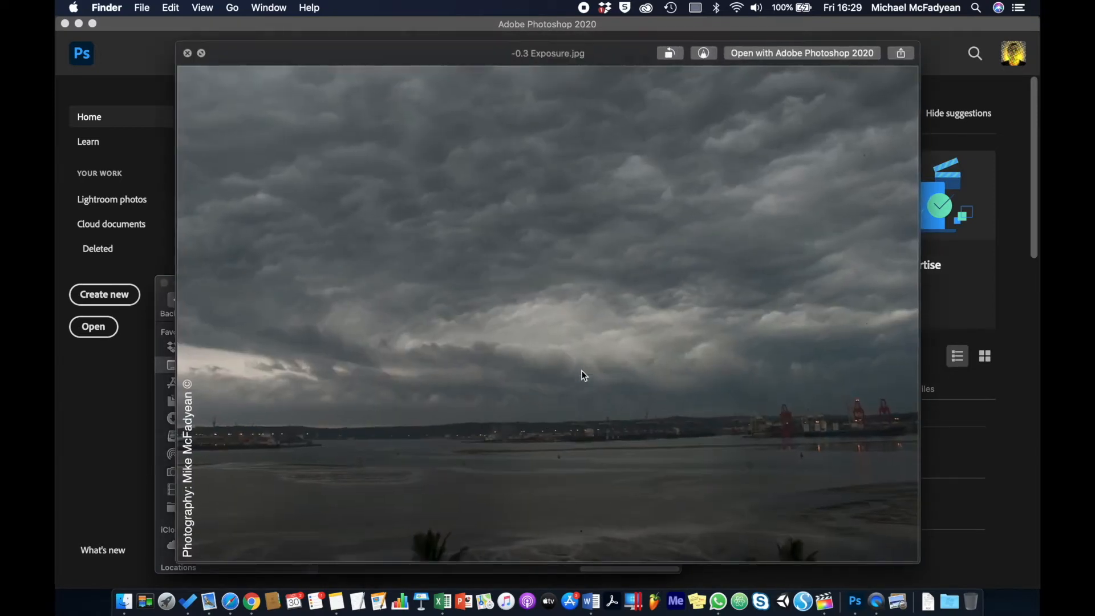
key(space)
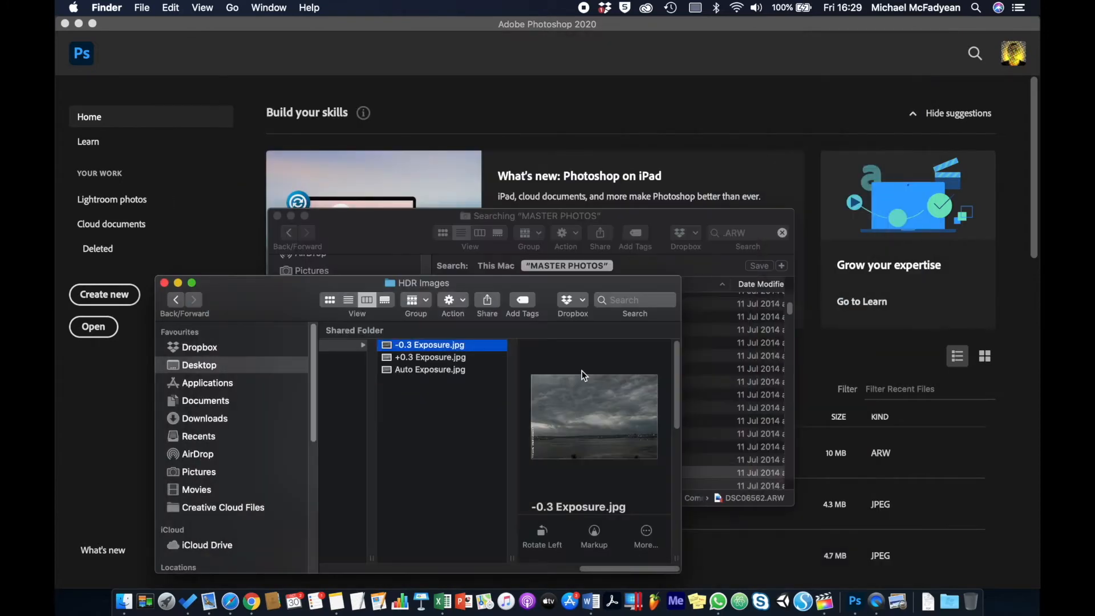
key(Down)
key(Down)
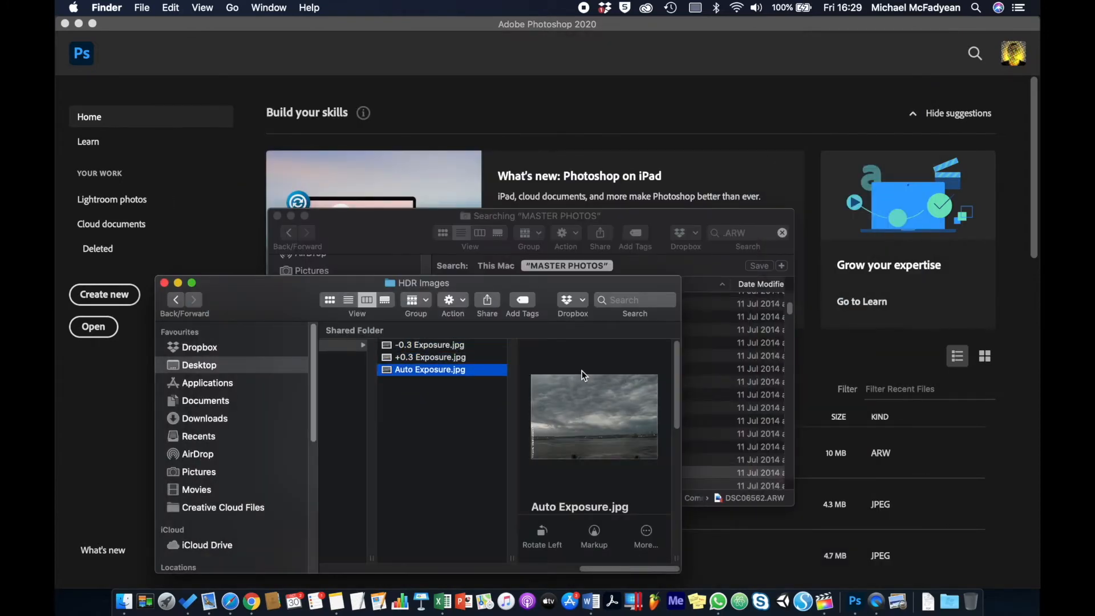
- Switch to Photoshop and run Merge to HDR Pro on -0.3 Exposure.jpg, +0.3 Exposure.jpg and Auto Exposure.jpg from the HDR Images folder
click(131, 436)
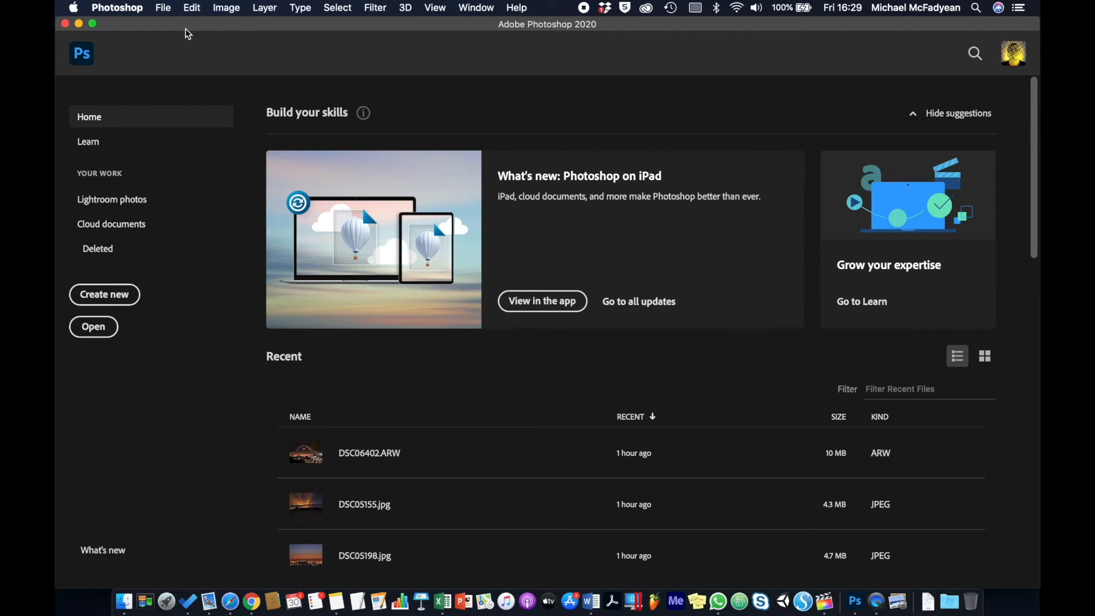
click(165, 8)
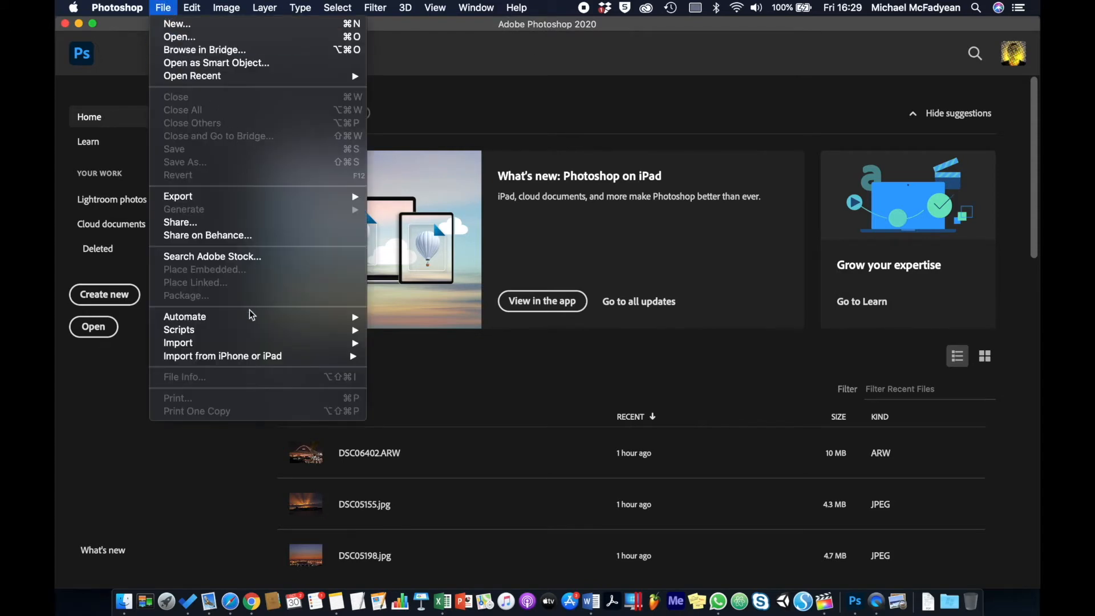
mouse_move(251, 323)
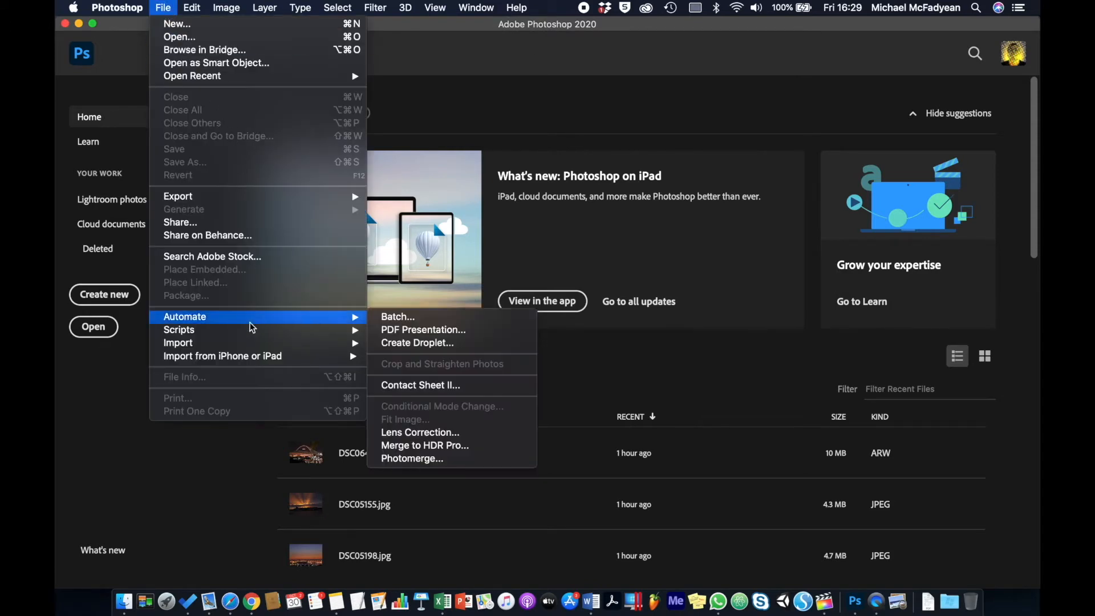
click(406, 446)
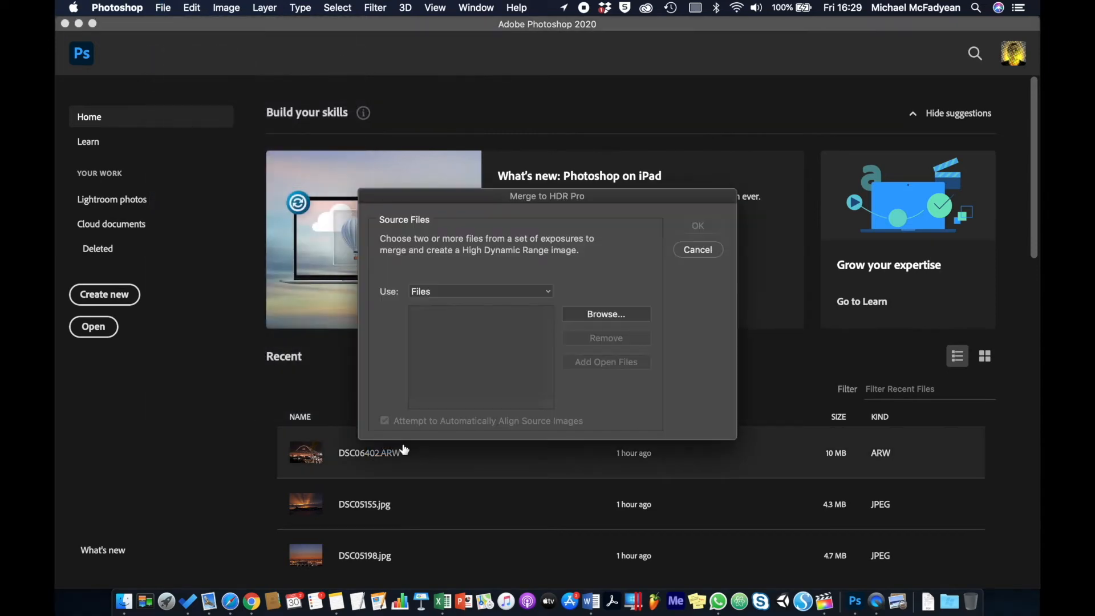
click(572, 312)
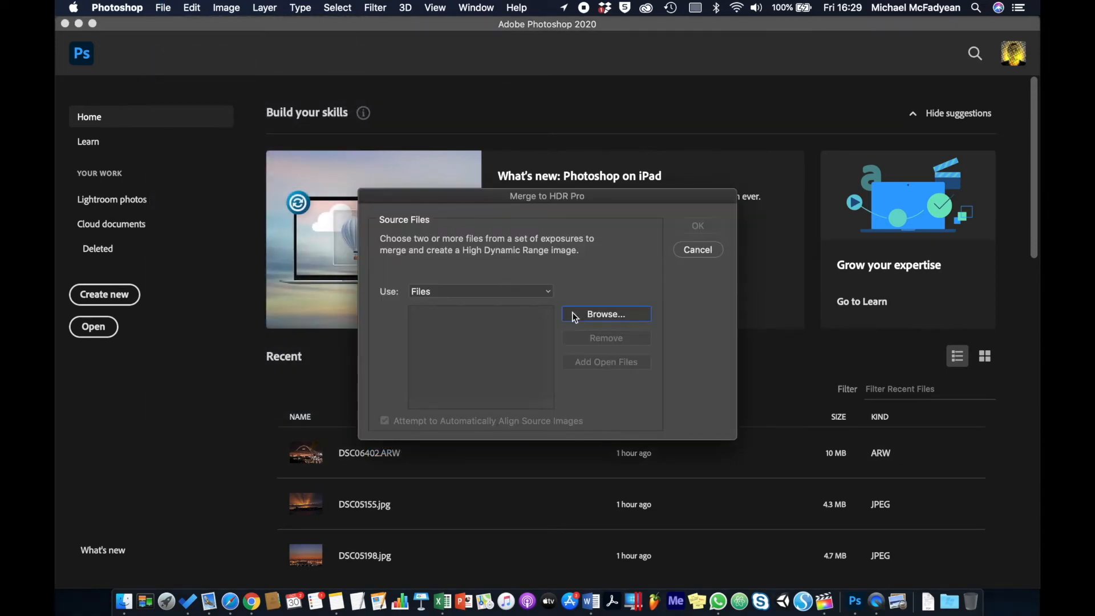
click(550, 75)
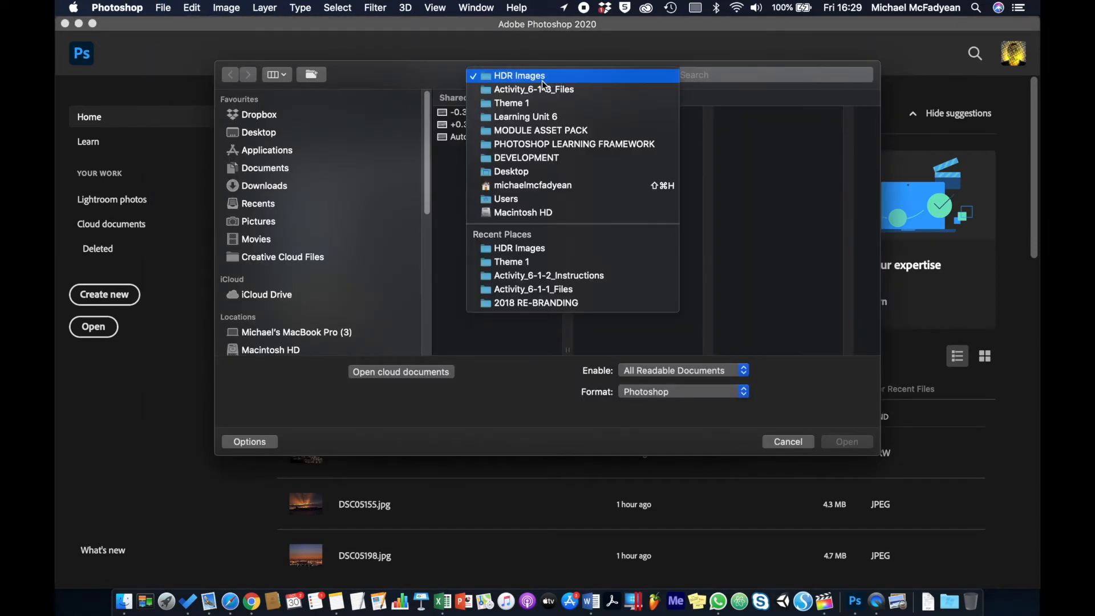
drag(487, 153, 486, 112)
click(838, 443)
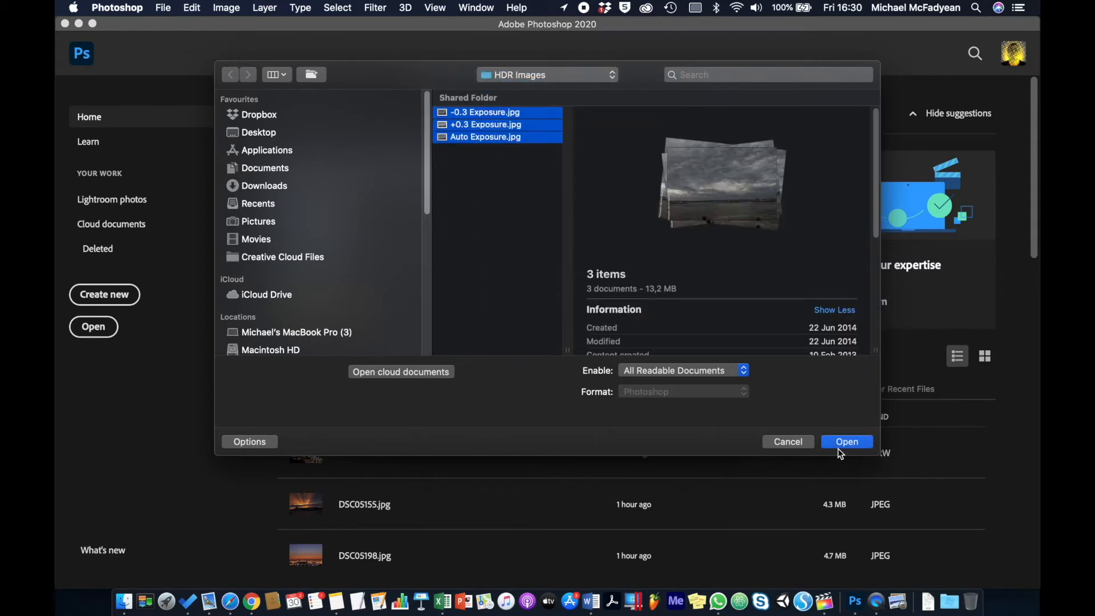
click(694, 223)
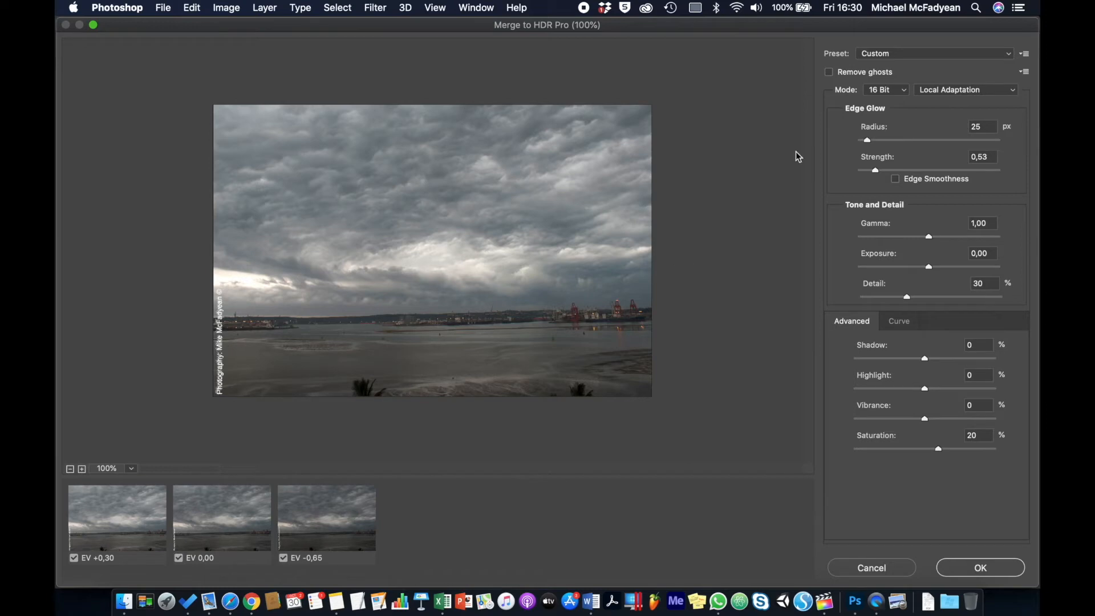
- Enable Remove ghosts for the HDR merge and make the EV 0,00 exposure the base image
click(923, 56)
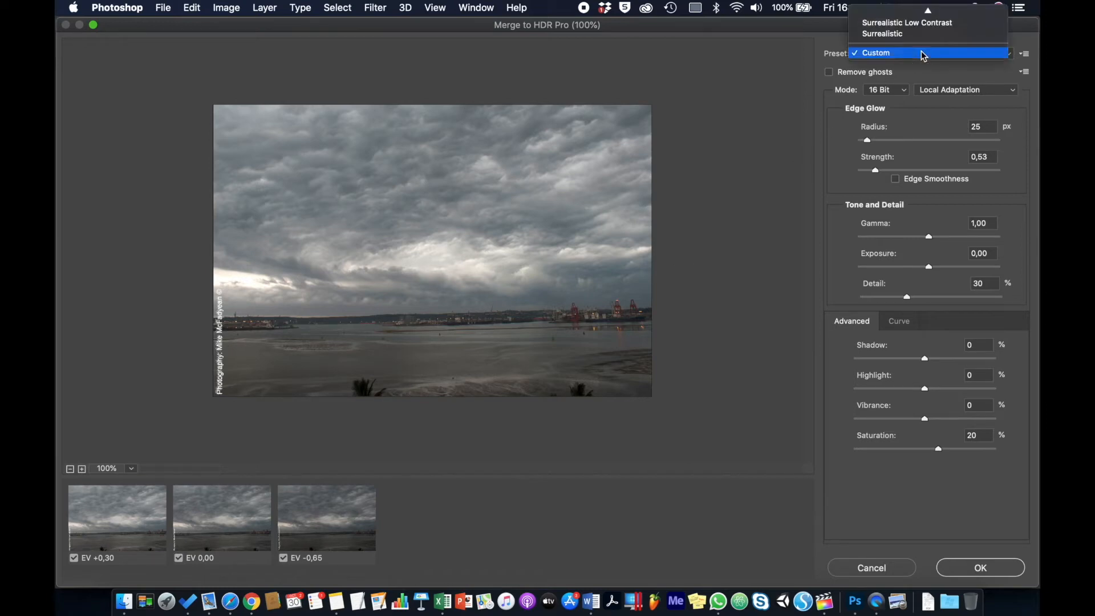
click(825, 117)
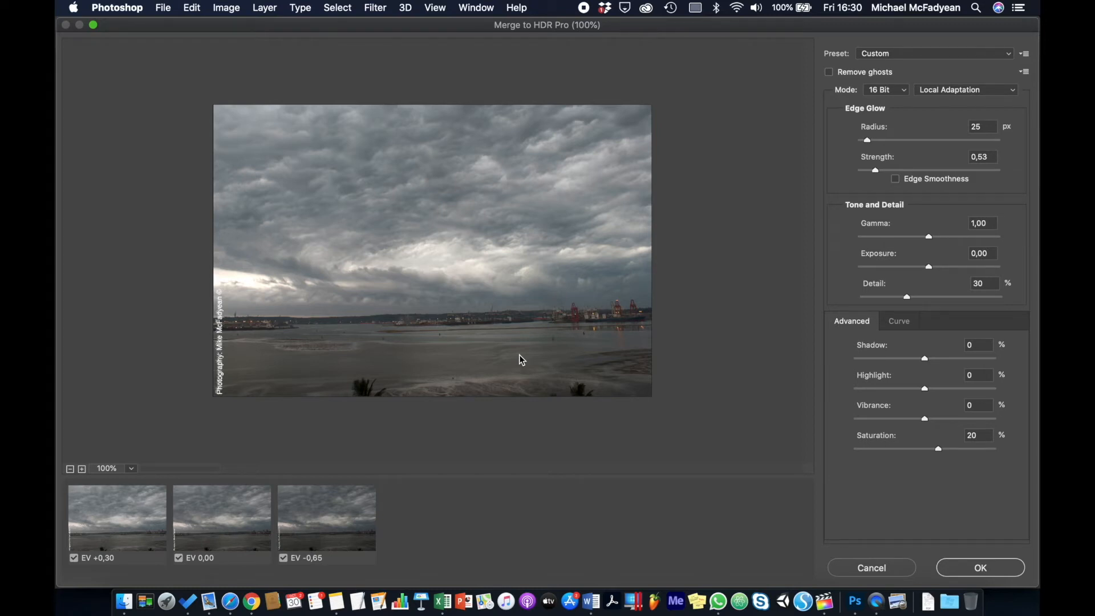
click(832, 73)
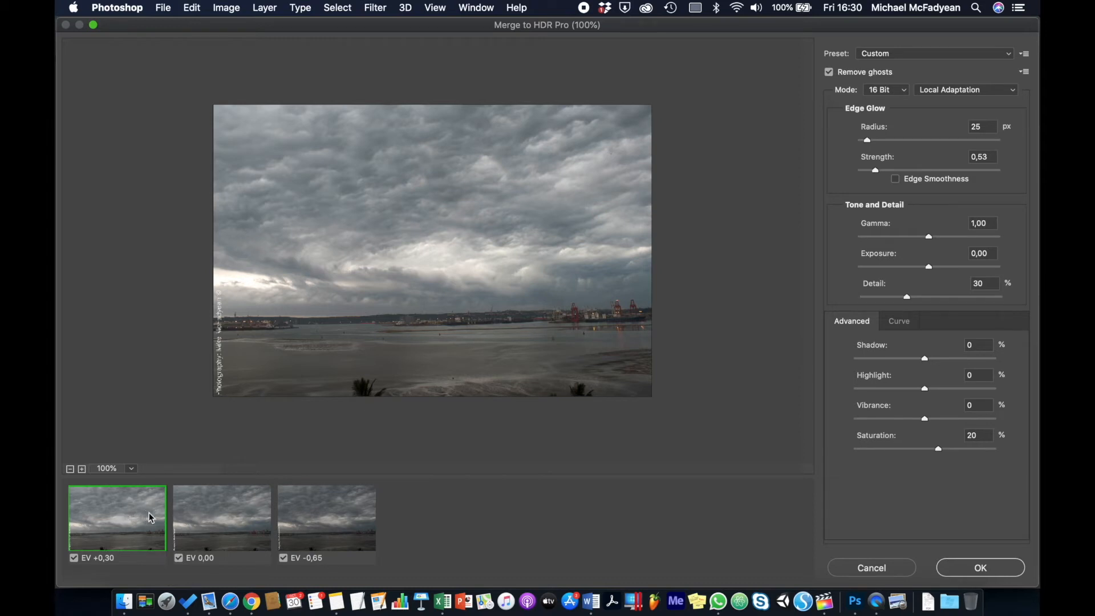
click(207, 520)
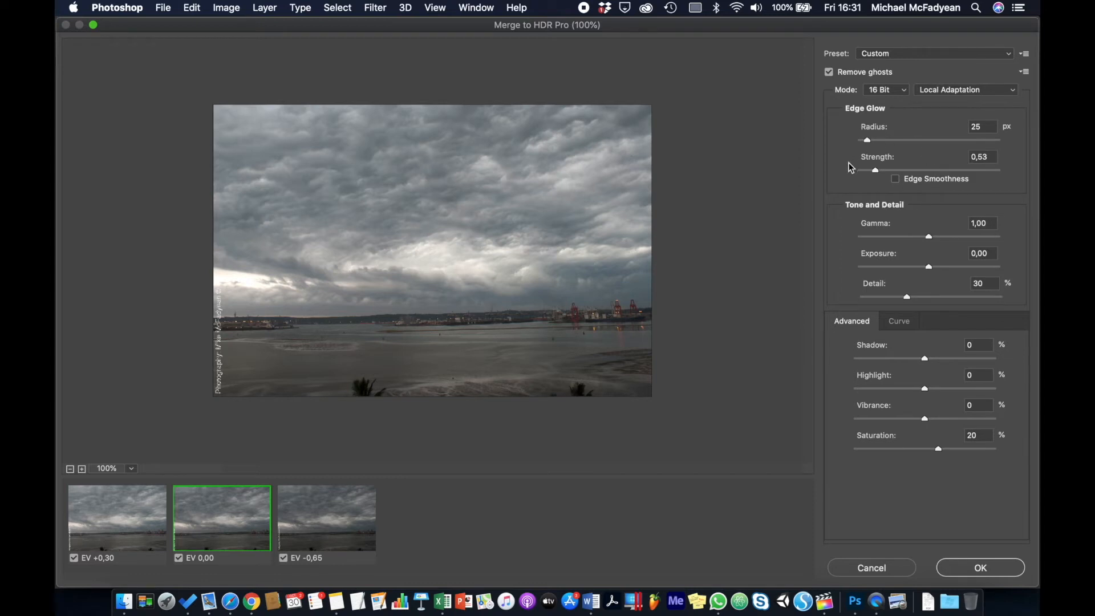
- Try the 32 Bit mode for the merge and return it to 16 Bit
click(901, 92)
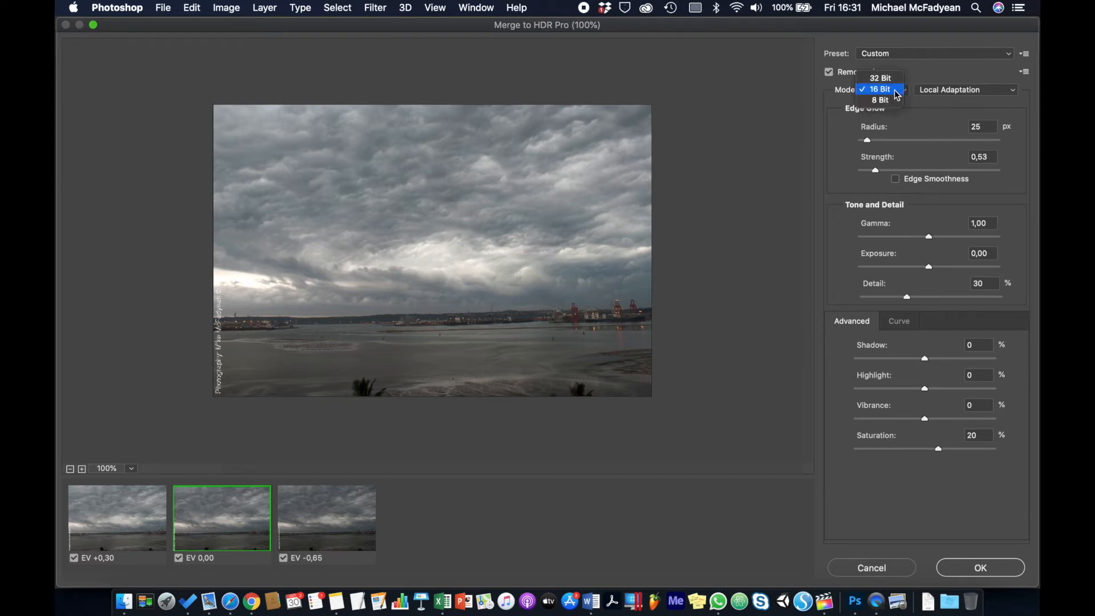
click(889, 90)
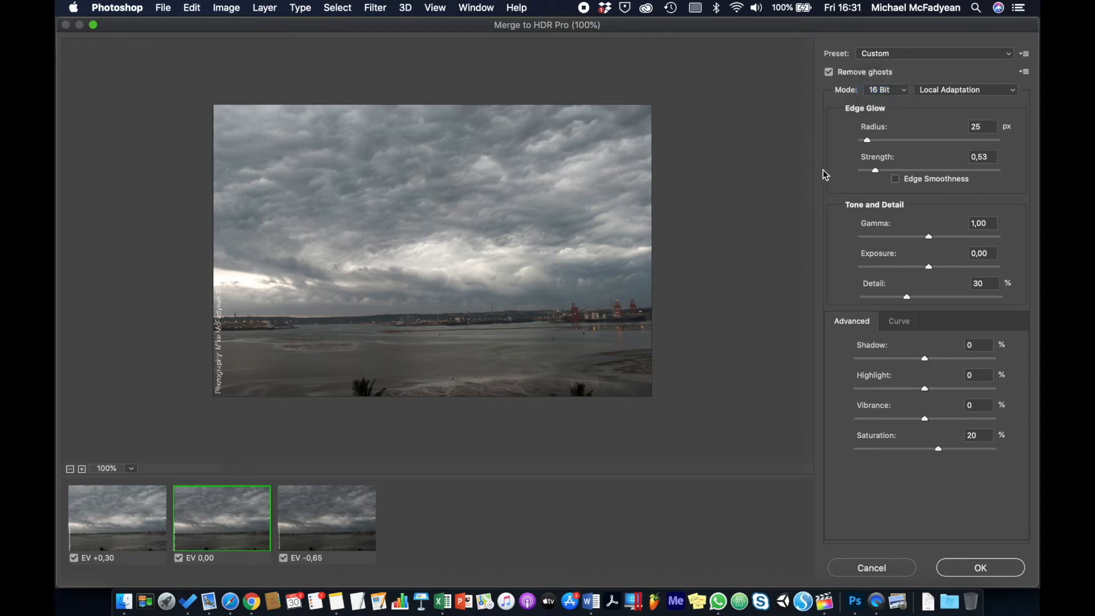
click(905, 93)
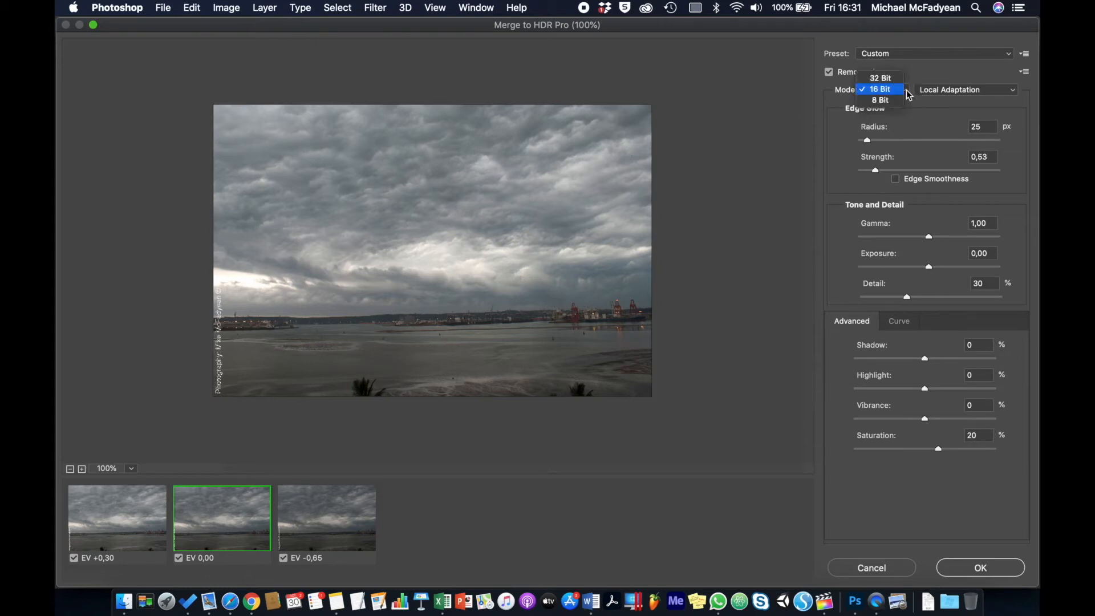
click(886, 76)
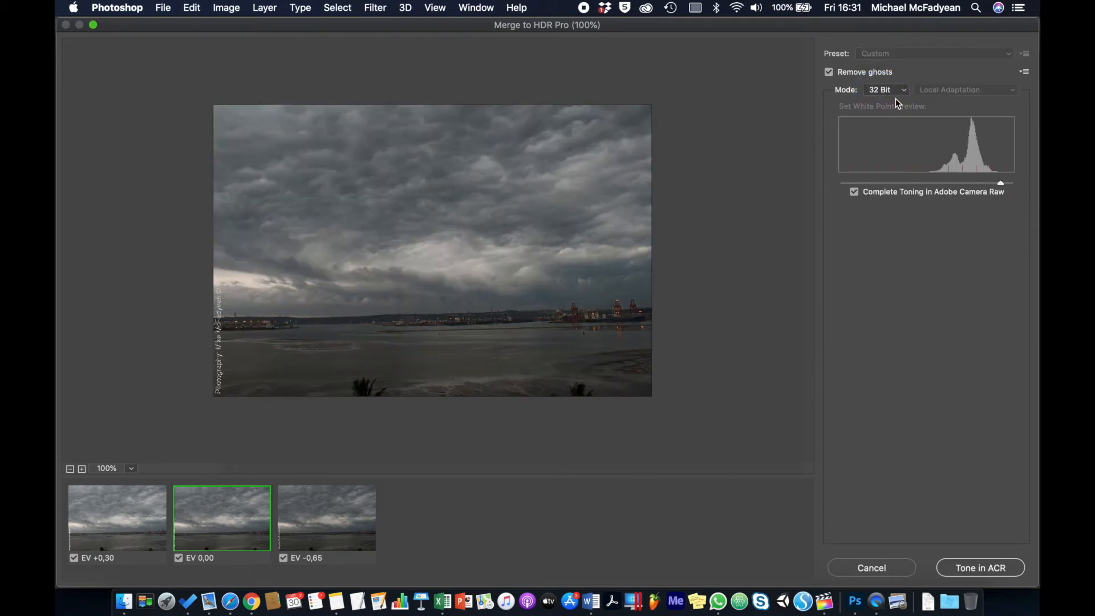
click(905, 93)
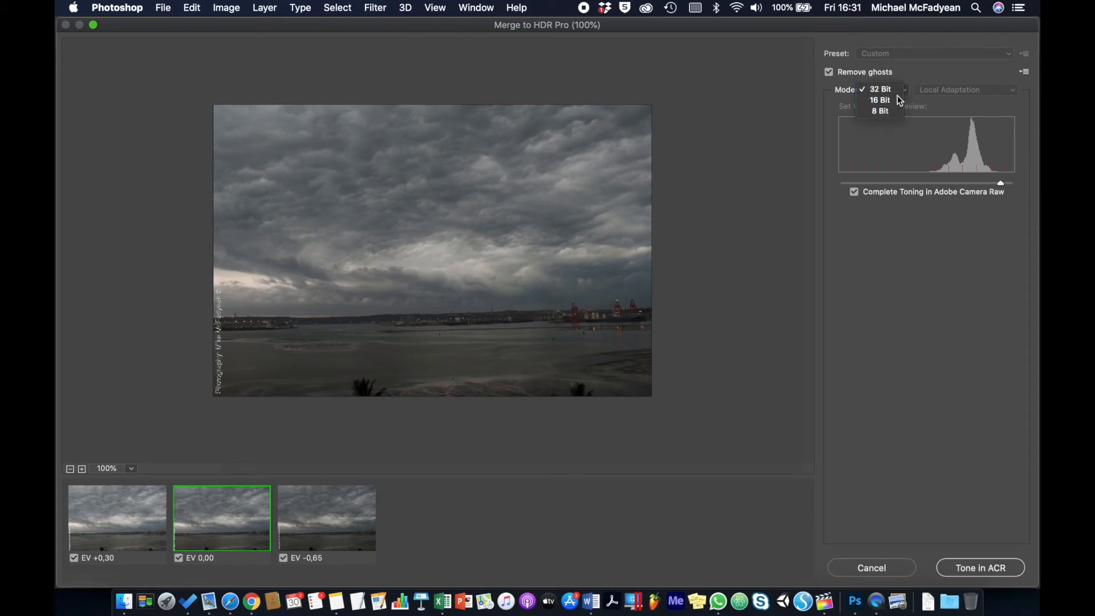
click(880, 100)
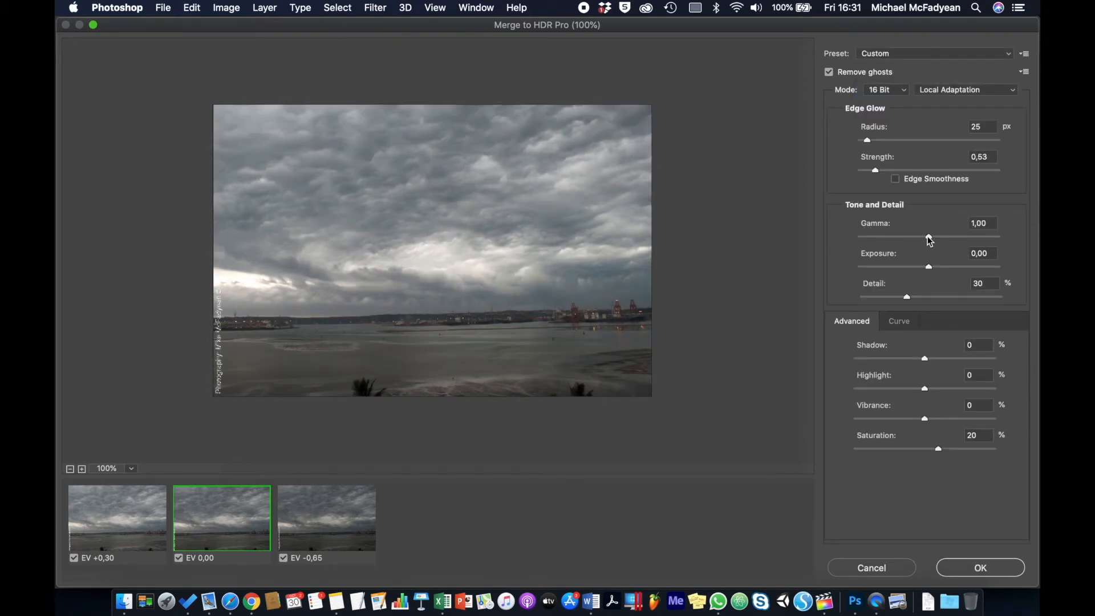
- Adjust the merge's tone and detail to Gamma 0,80, Exposure 0,65 and Detail 126%
drag(928, 237, 938, 238)
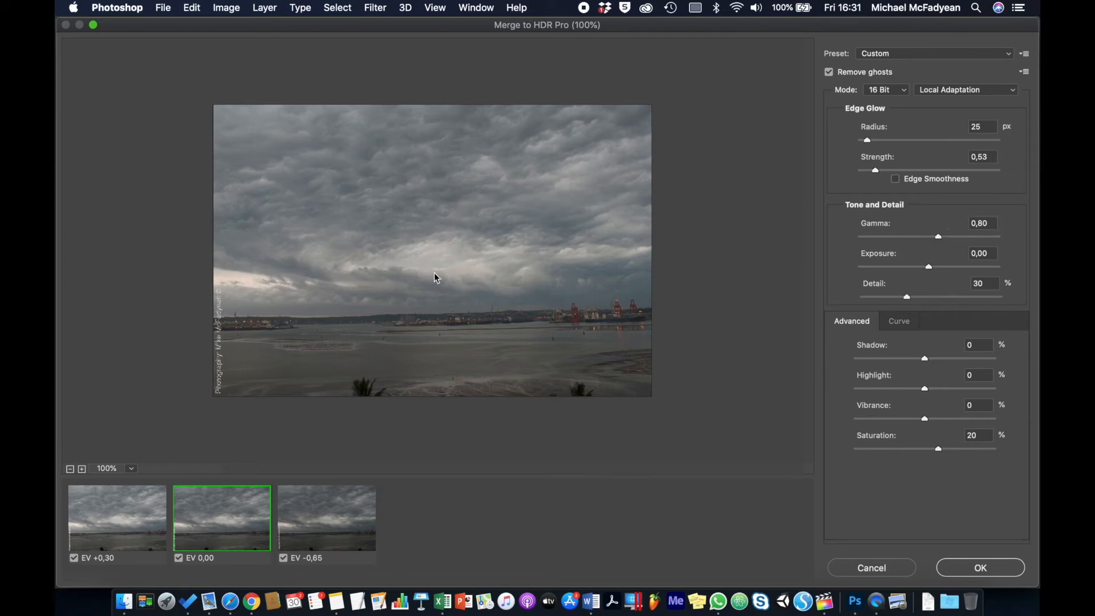
drag(930, 267, 939, 268)
click(937, 267)
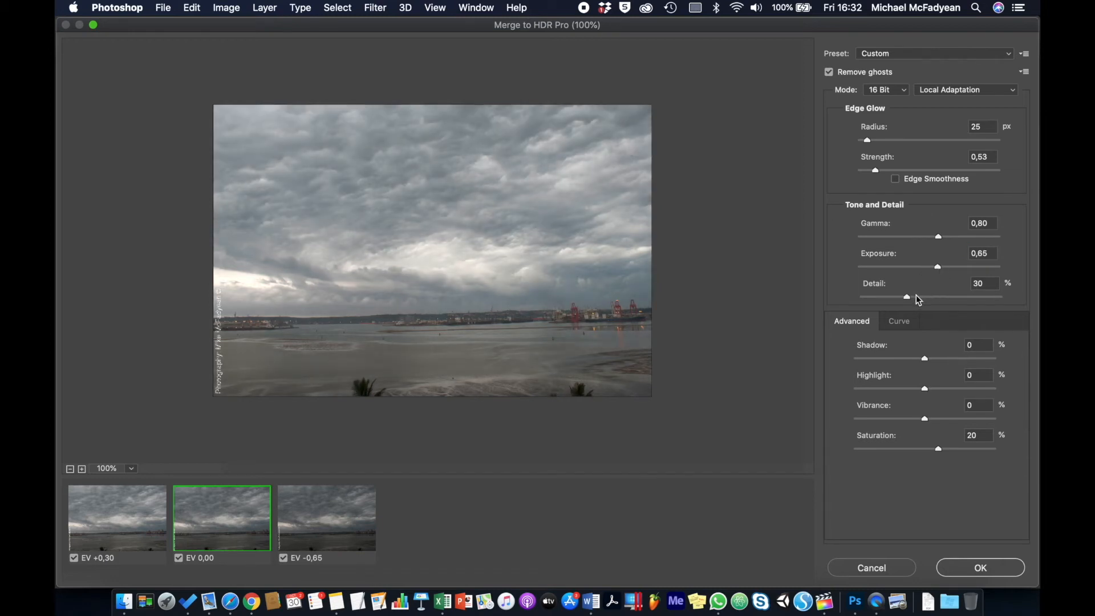
click(926, 297)
drag(925, 297, 939, 297)
- Set the advanced adjustments to Shadow 26%, Highlight -34%, Vibrance -35% and Saturation -33%
drag(925, 358, 901, 420)
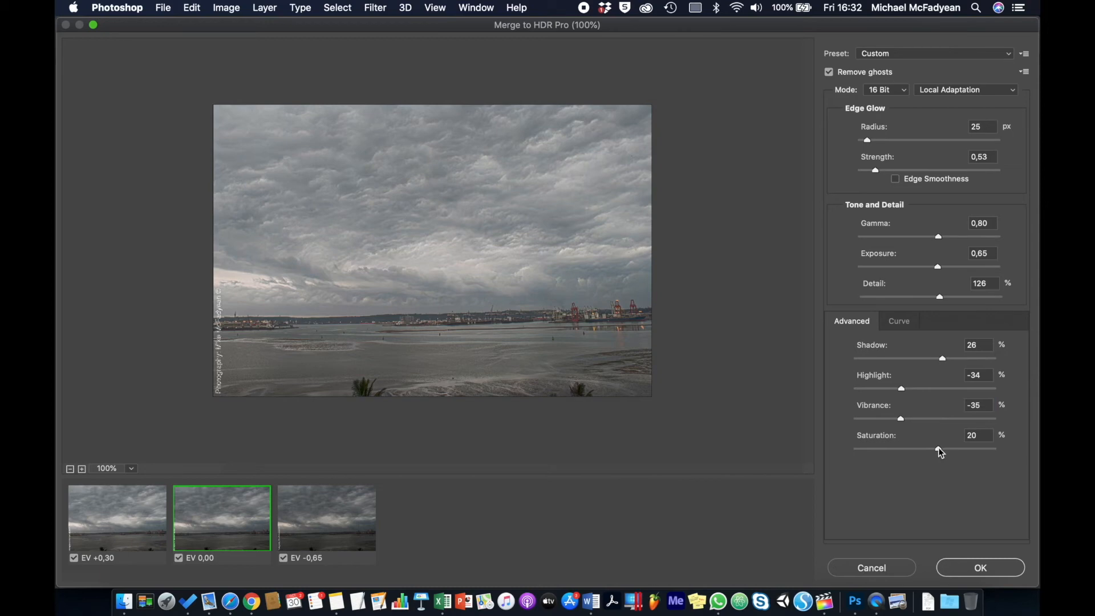
mouse_move(938, 449)
mouse_down()
mouse_move(912, 449)
mouse_move(924, 453)
mouse_up()
drag(924, 452, 903, 452)
- Set the edge glow to a Radius of 66 px and Strength 0,69 with Edge Smoothness enabled
drag(867, 140, 891, 177)
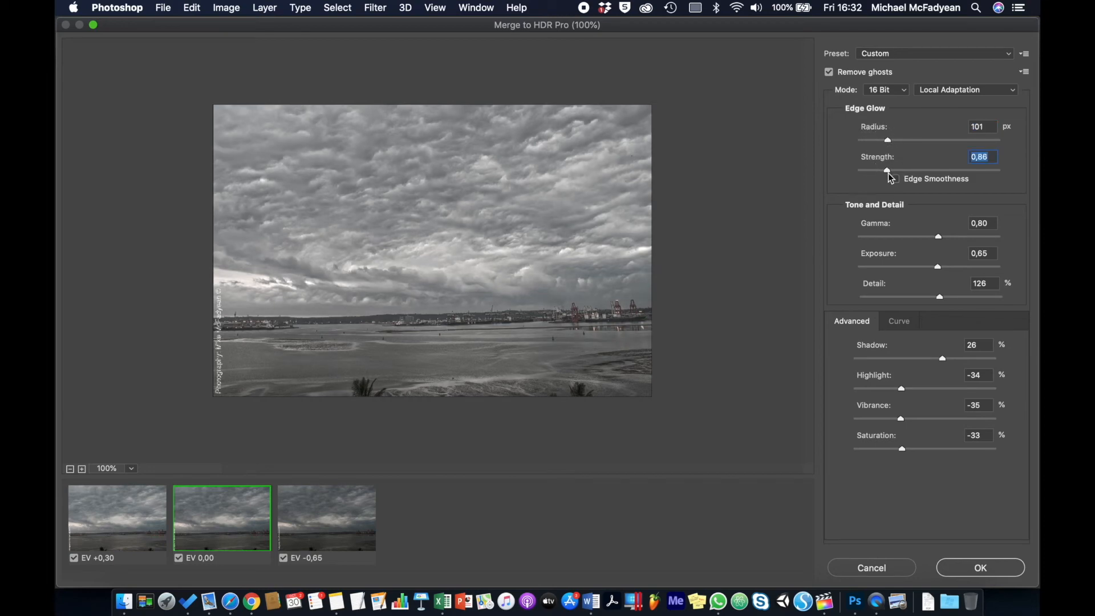
drag(888, 139, 883, 142)
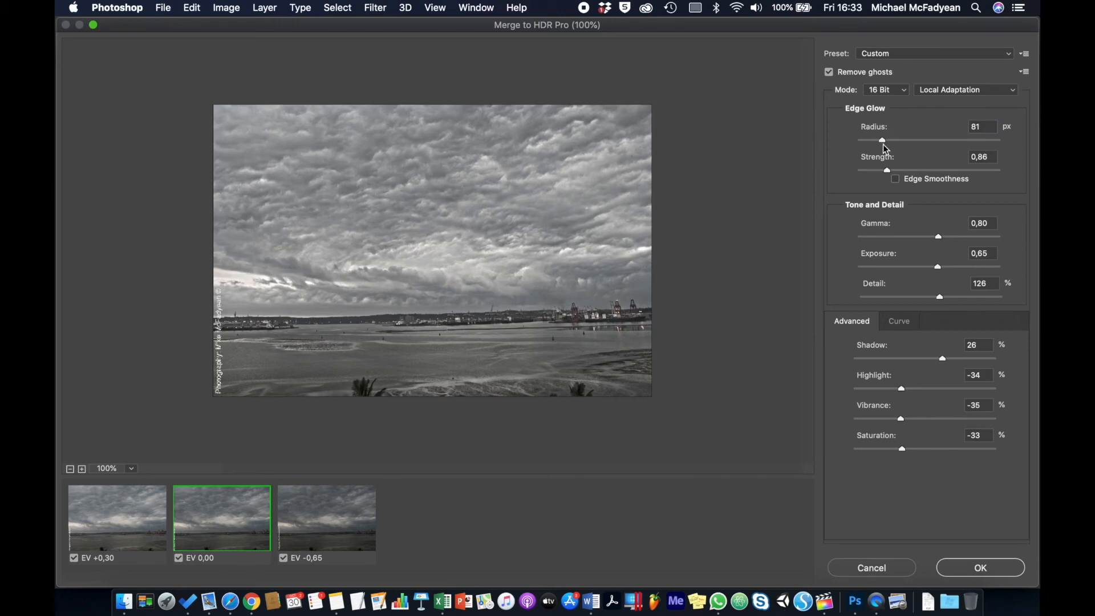
click(895, 179)
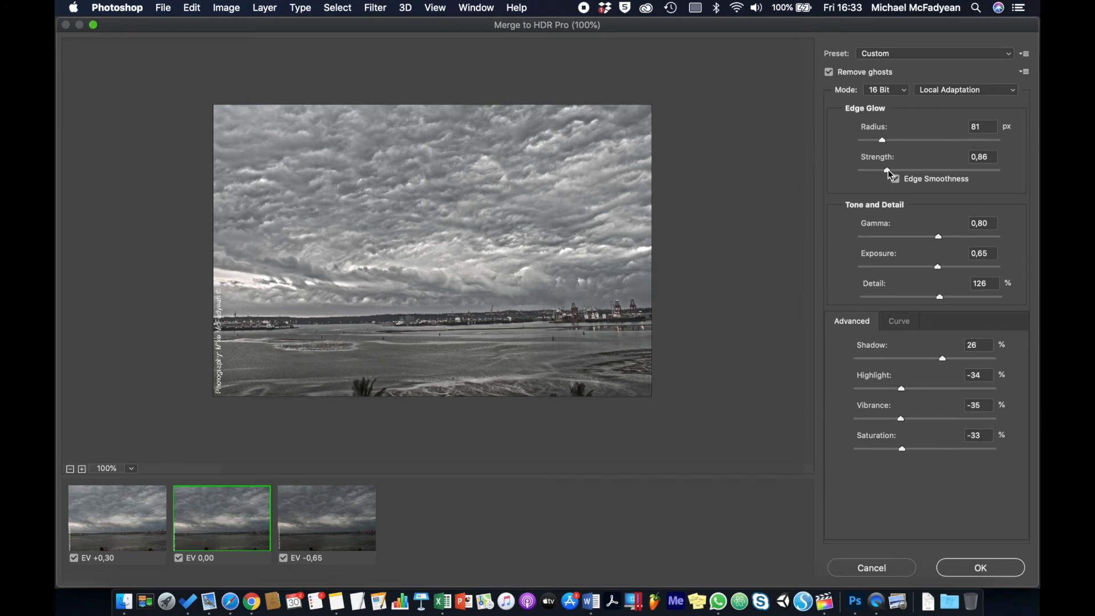
drag(889, 171, 878, 143)
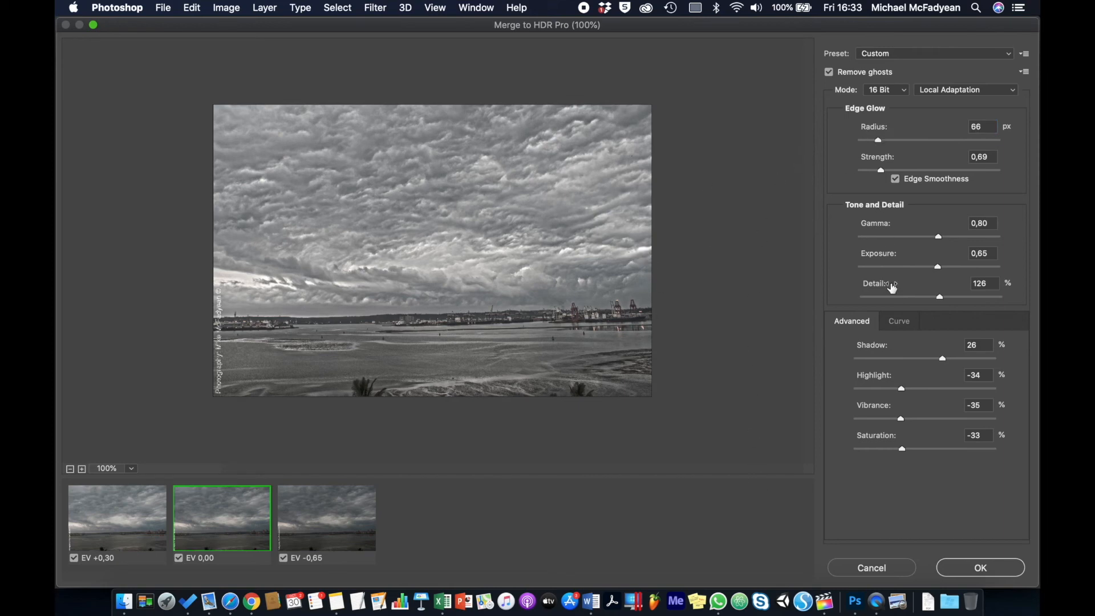
- Try a lower Detail amount of 78%, readjust it, and accept the HDR merge
click(924, 298)
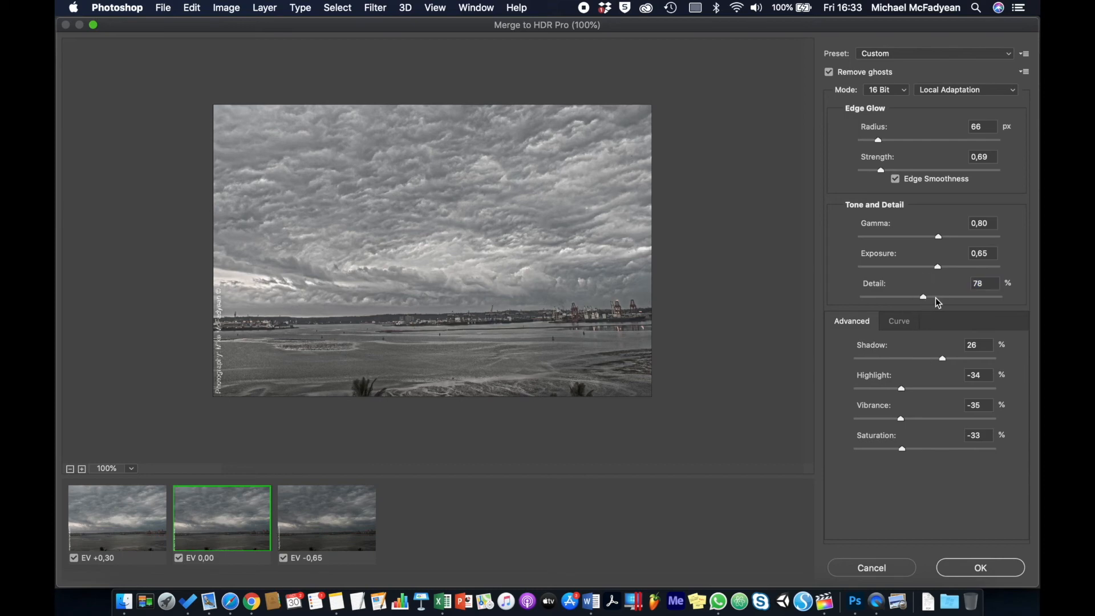
click(937, 301)
click(978, 568)
click(968, 566)
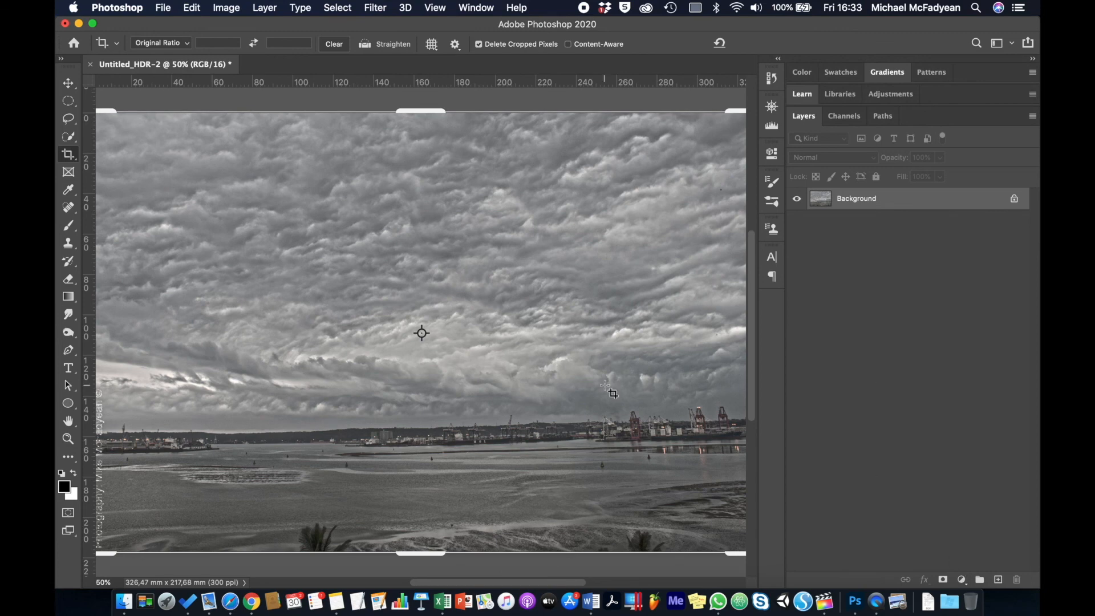
- Place Auto Exposure.jpg as an embedded layer over the merged HDR image and hide that layer to compare the two
key(super+minus)
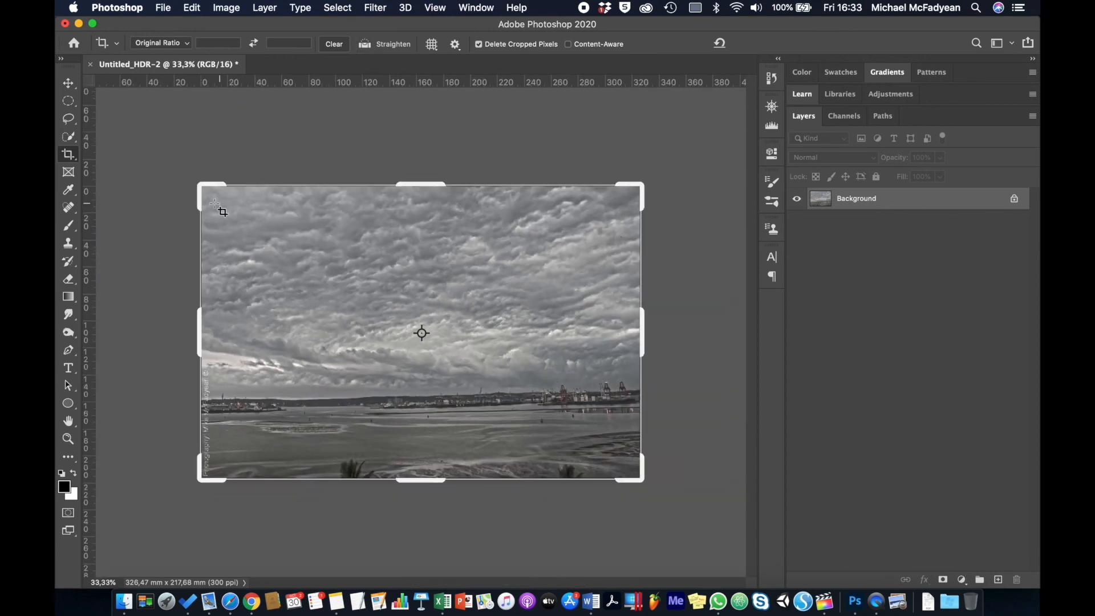
click(67, 82)
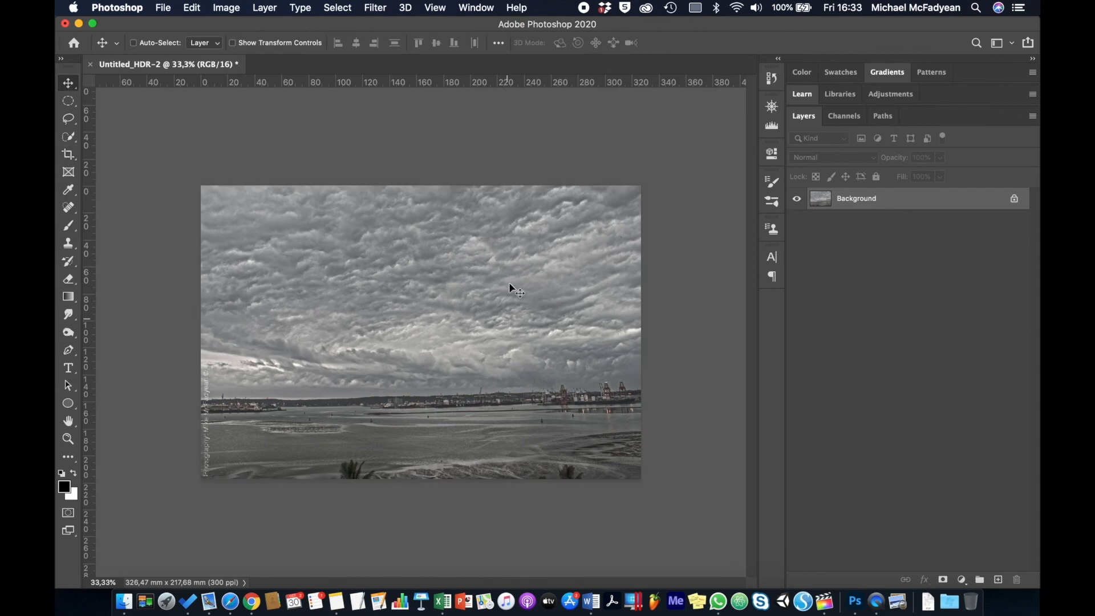
click(163, 7)
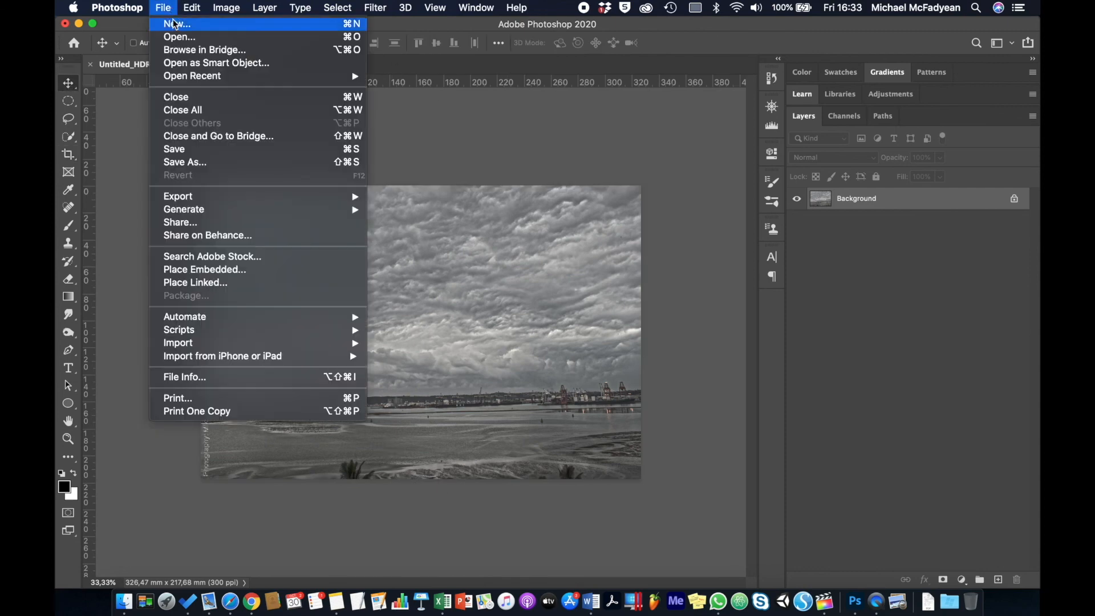
click(205, 270)
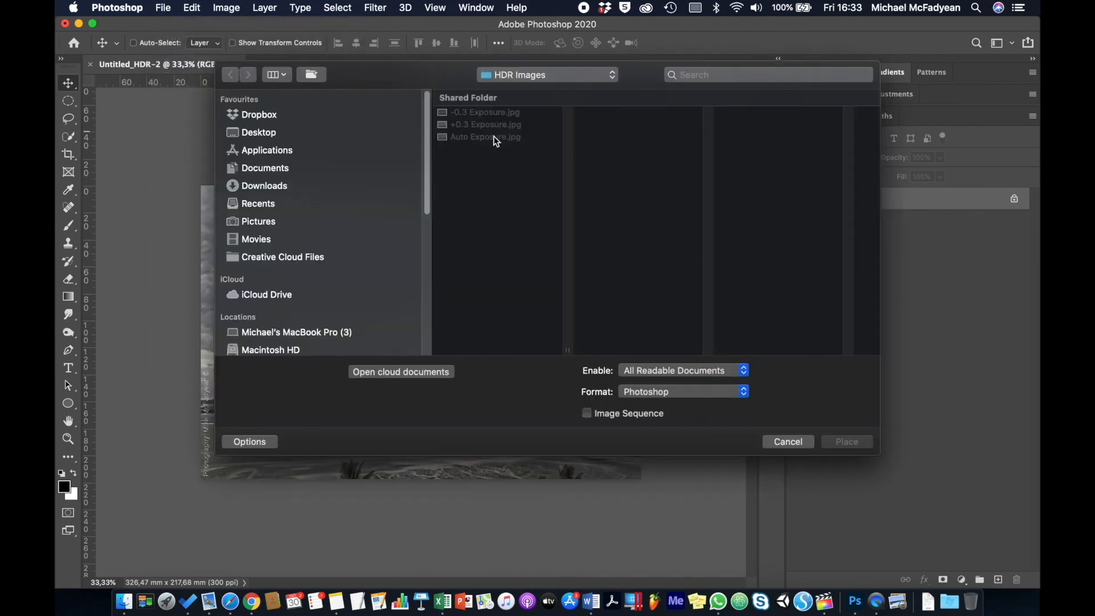
click(493, 138)
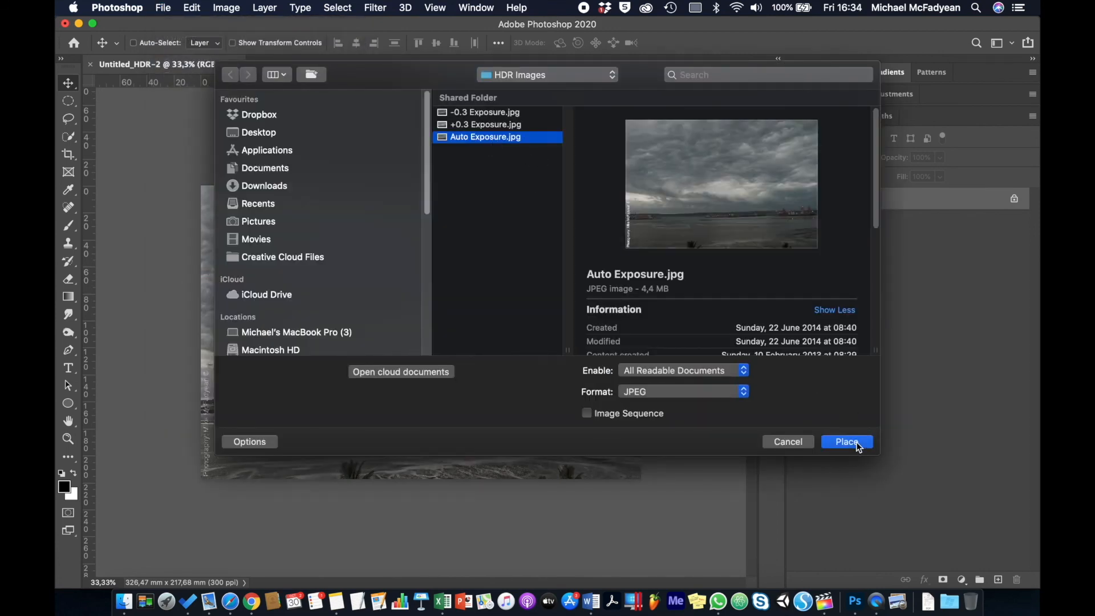
click(847, 442)
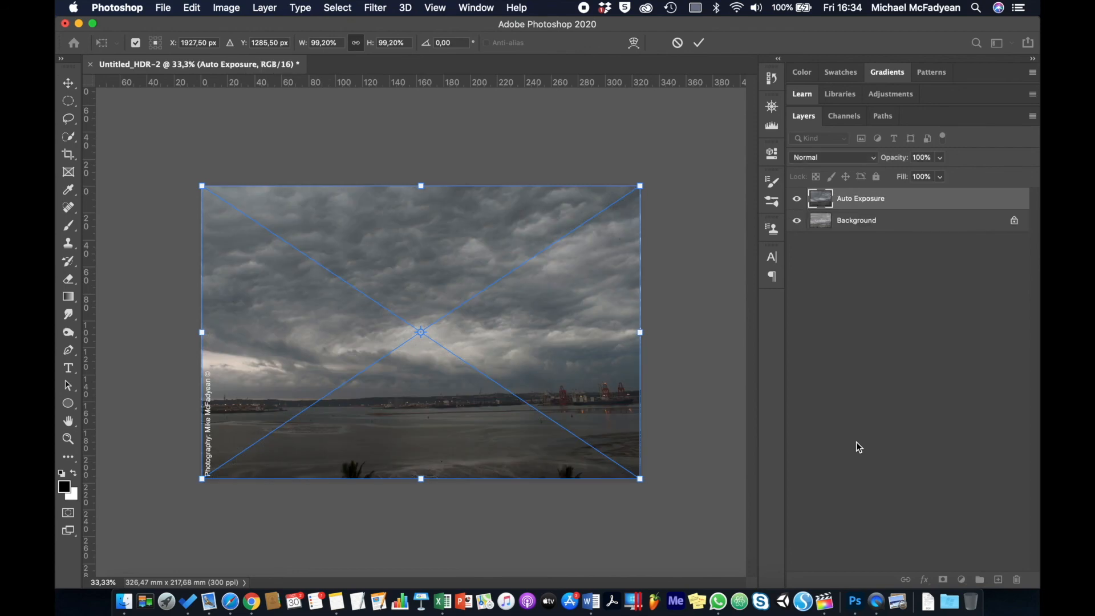
key(Return)
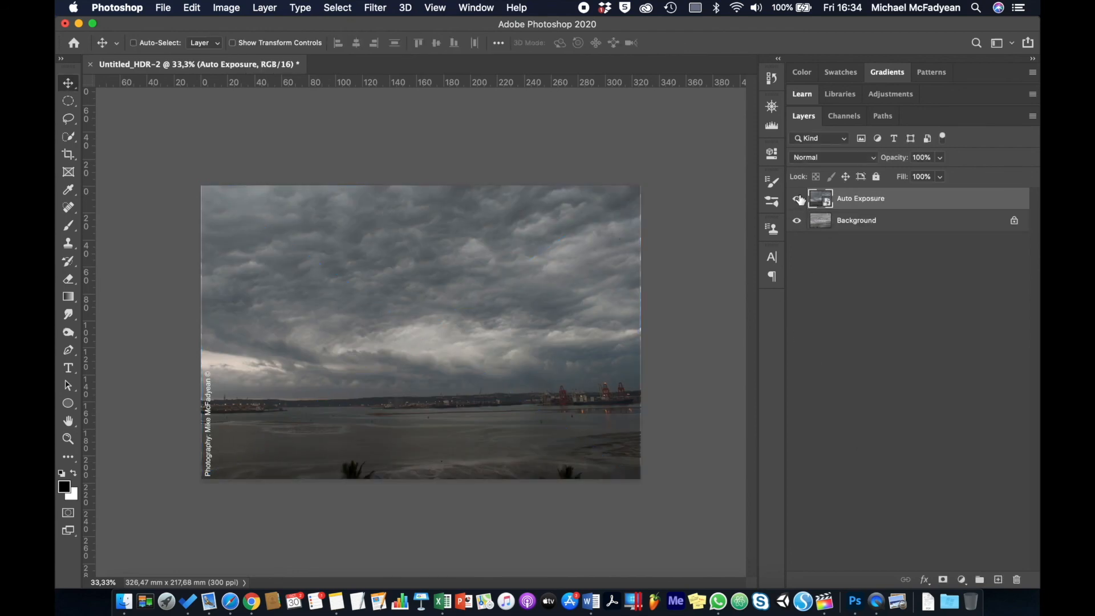
click(797, 198)
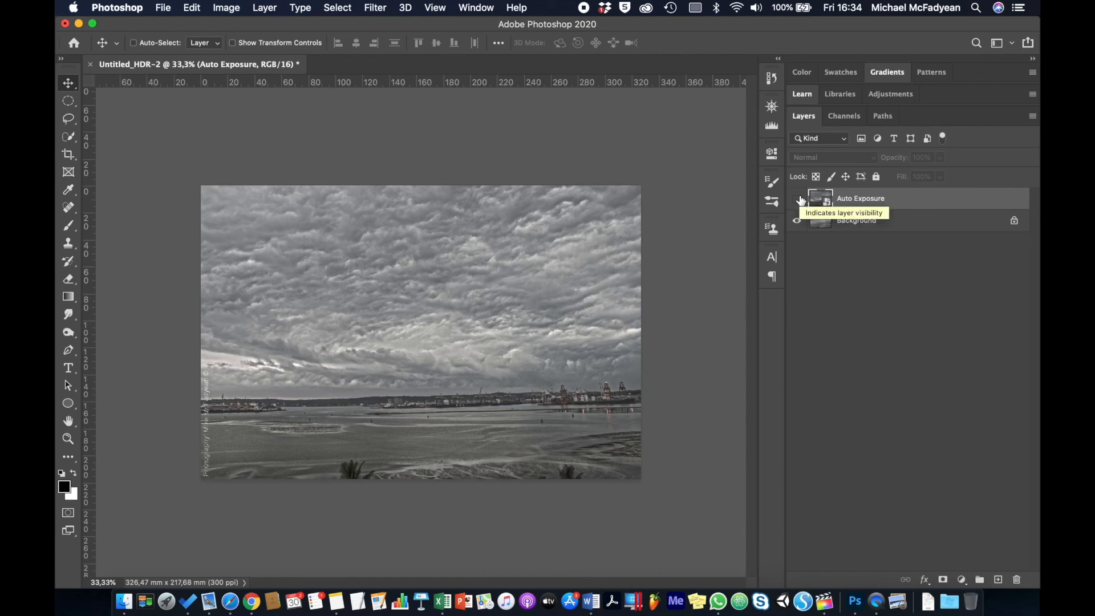